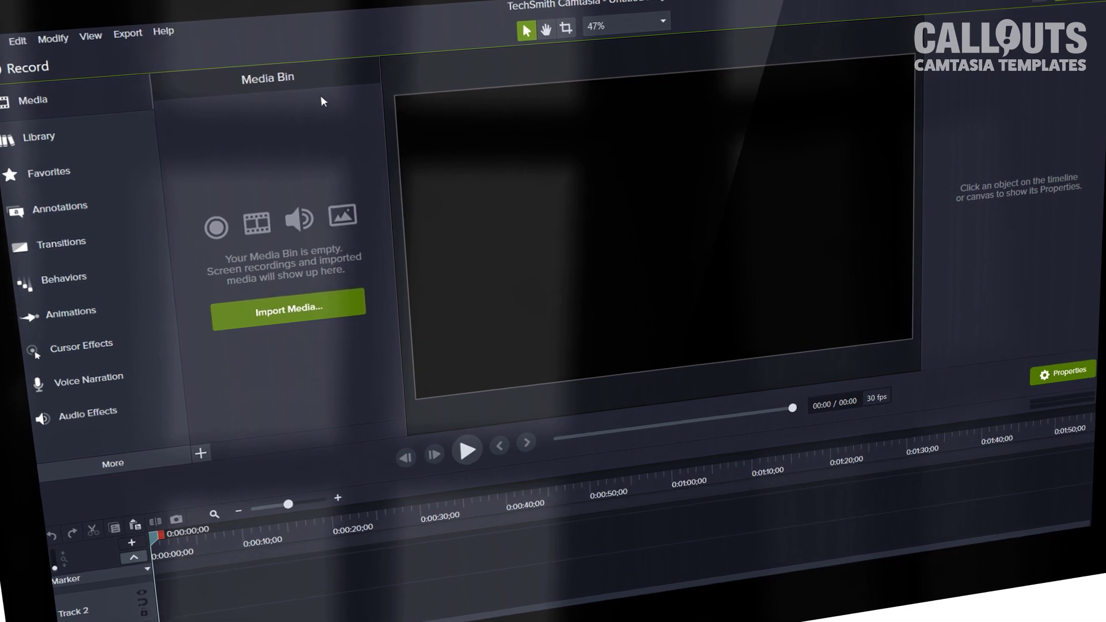
Open the CalloutsTemplates library, collapse 30 Second Versions, and select 070_Instructions and 070_Overview_Templates
click(23, 128)
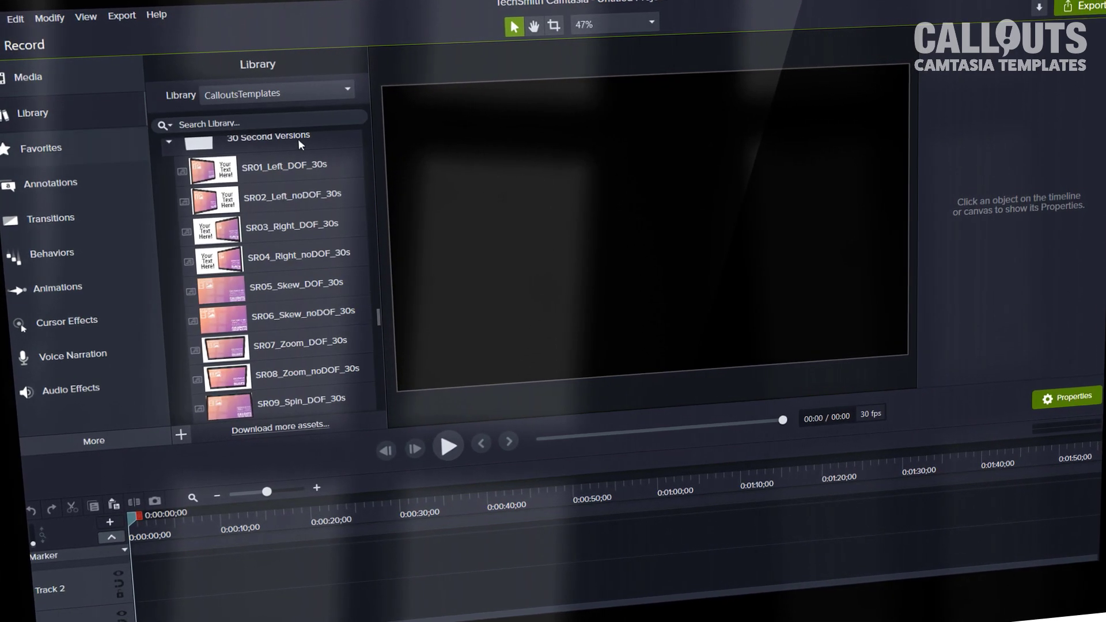
scroll(370, 315, up, 1)
scroll(368, 312, up, 2)
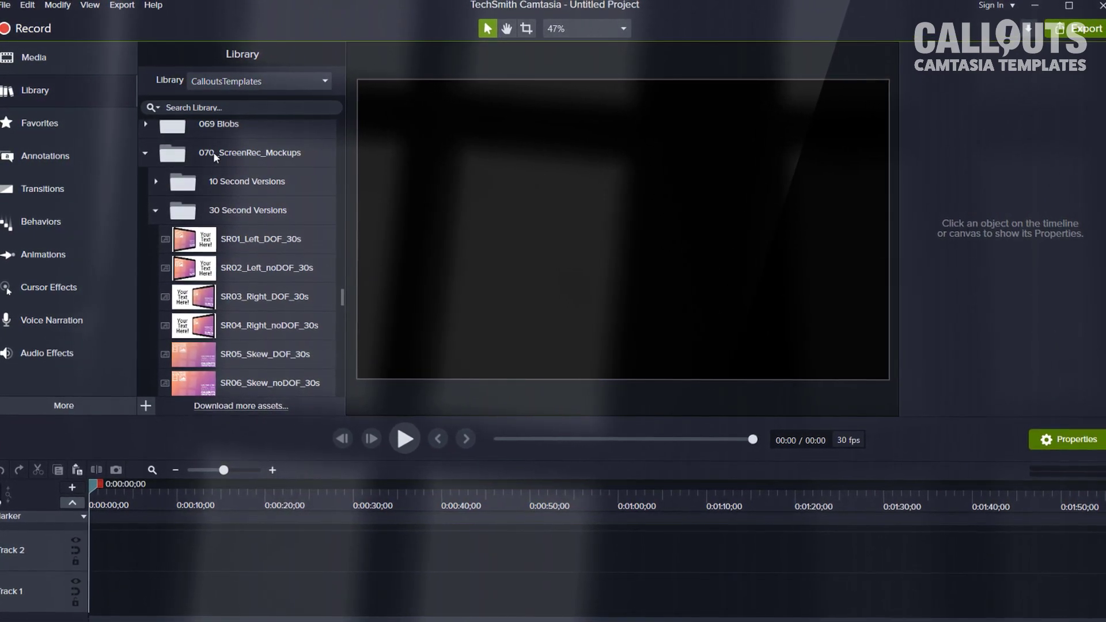
click(152, 210)
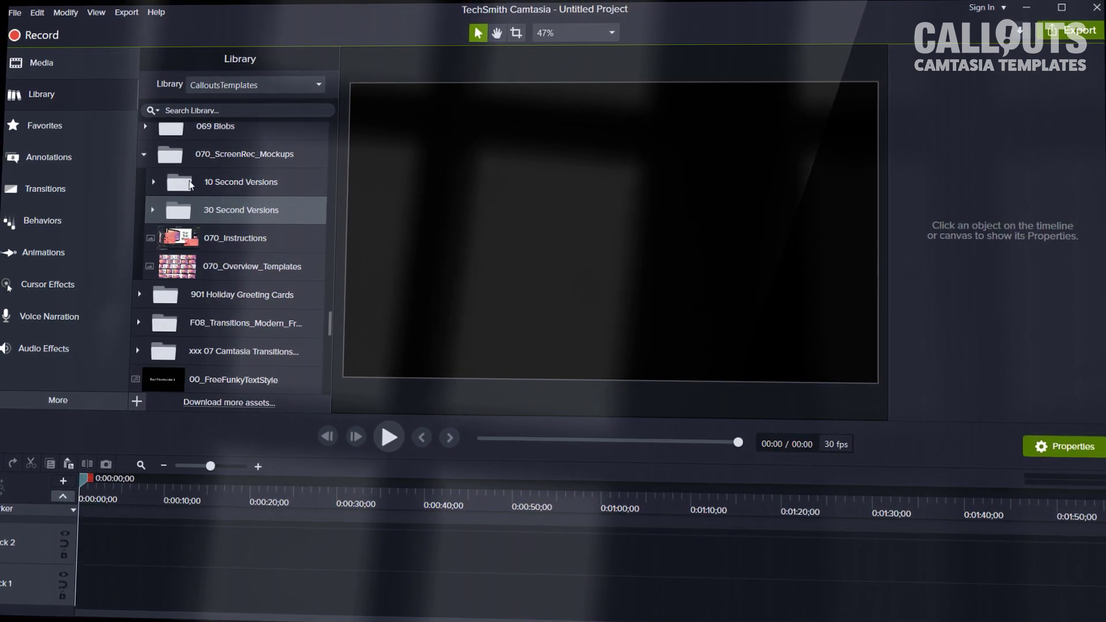
click(257, 239)
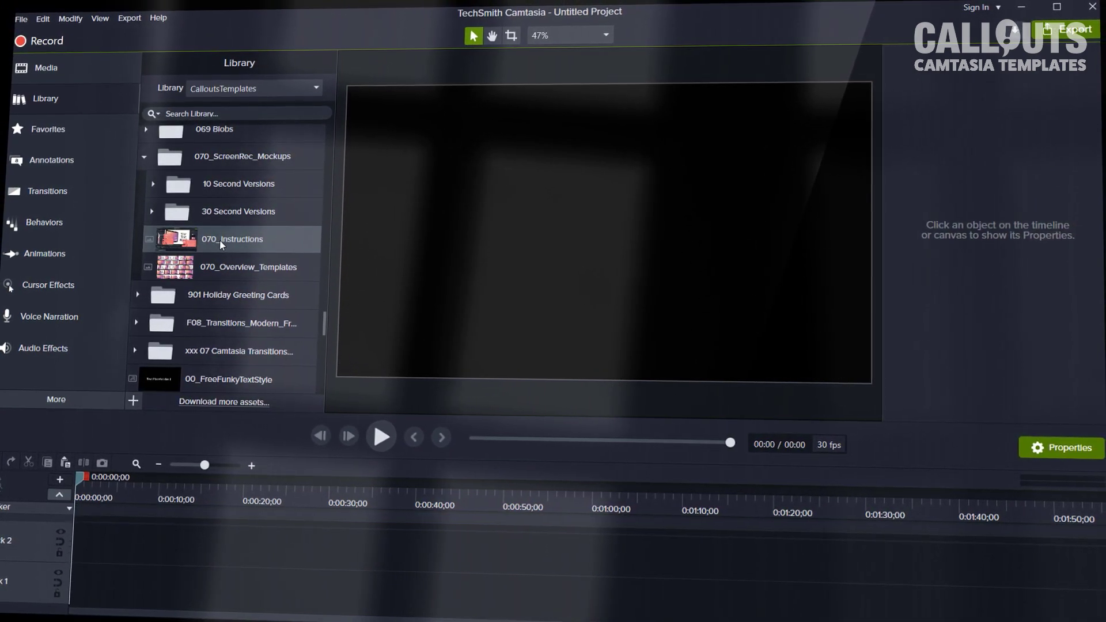
click(203, 276)
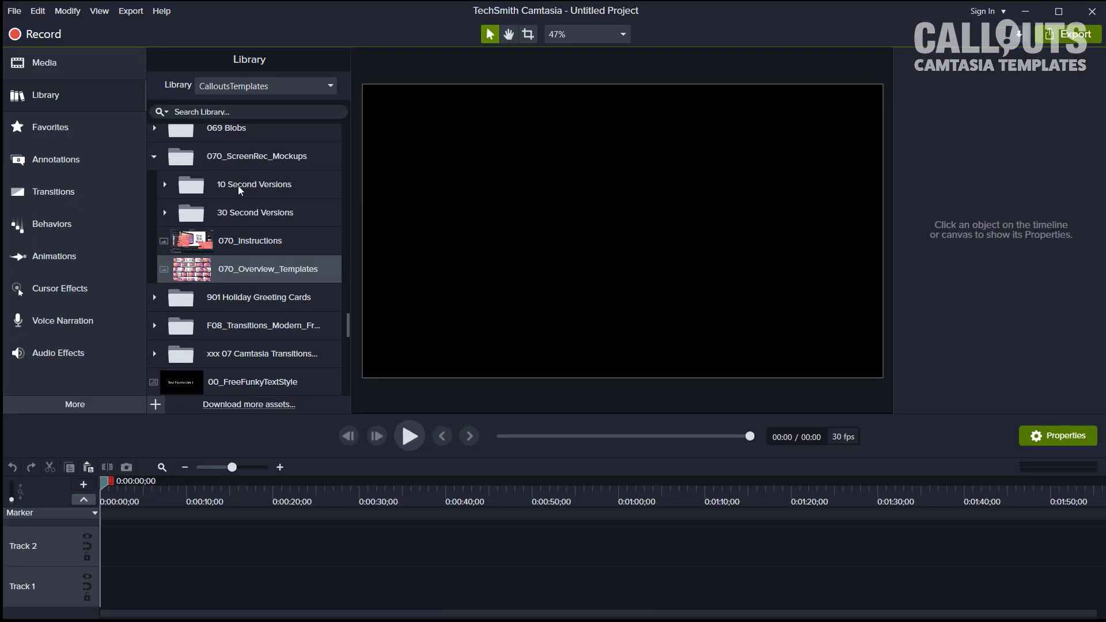
Select the 10 Second Versions and 30 Second Versions folders inside 070_ScreenRec_Mockups
click(236, 186)
click(250, 211)
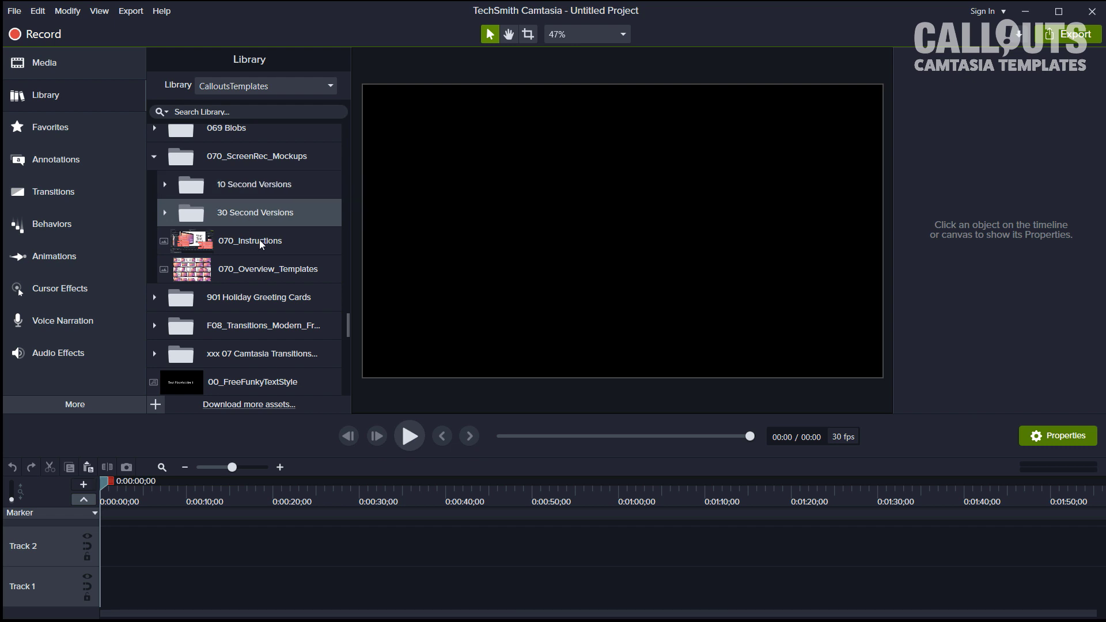
click(240, 188)
click(237, 216)
click(242, 188)
click(243, 211)
click(242, 181)
click(237, 216)
click(232, 191)
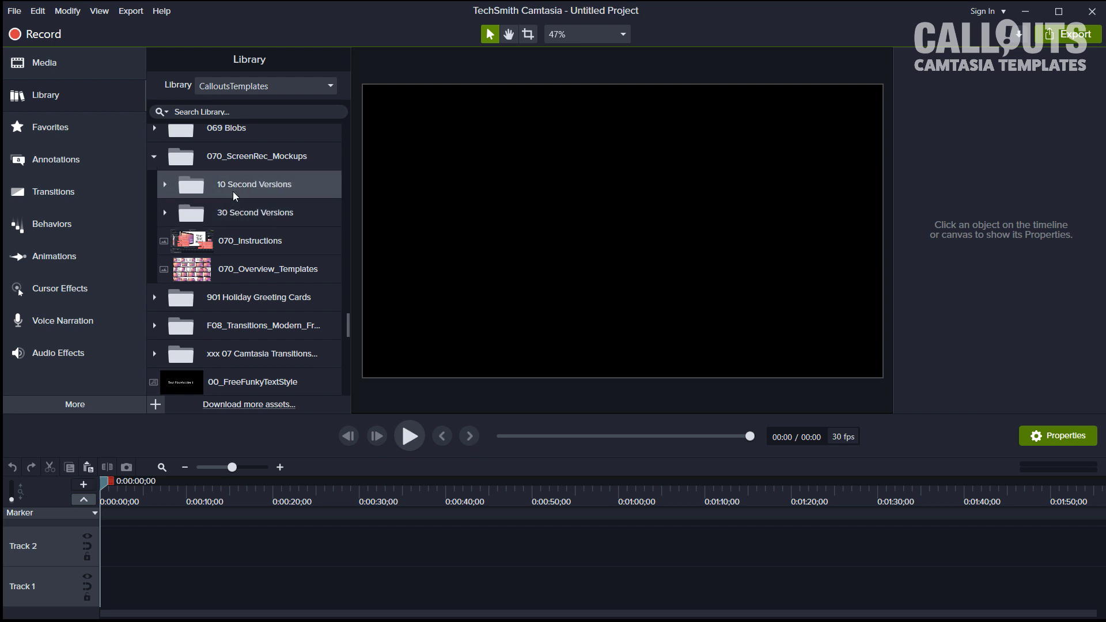
Expand 10 Second Versions and scroll through SR05_Skew_DOF_10s to SR13_UpRight_DOF_10s
click(165, 185)
scroll(257, 196, down, 2)
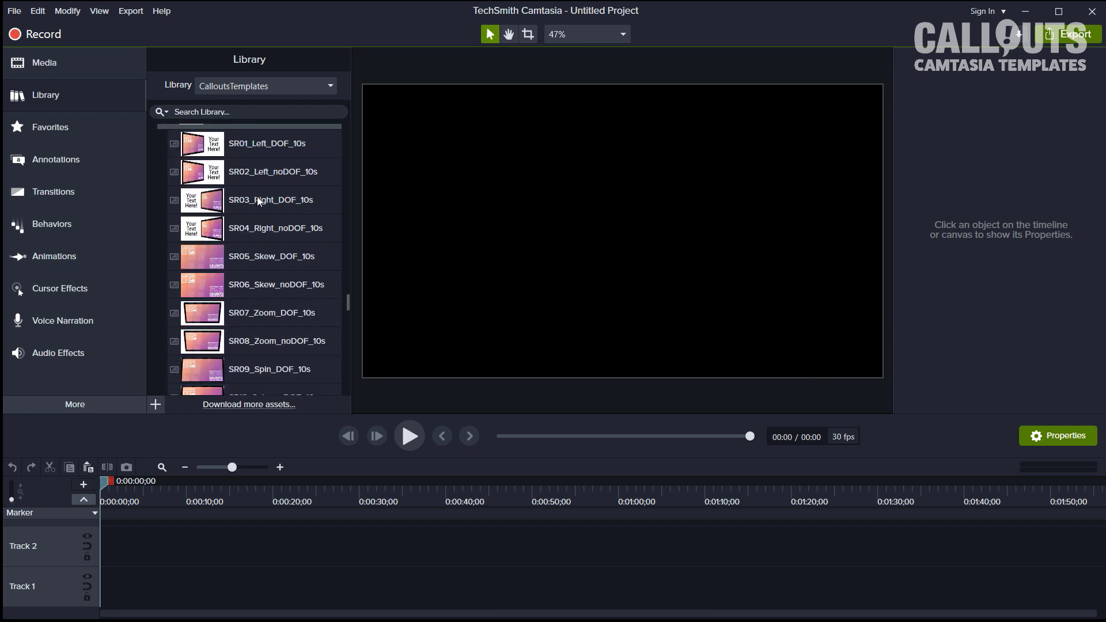
scroll(257, 200, down, 10)
scroll(269, 225, down, 5)
scroll(269, 224, up, 13)
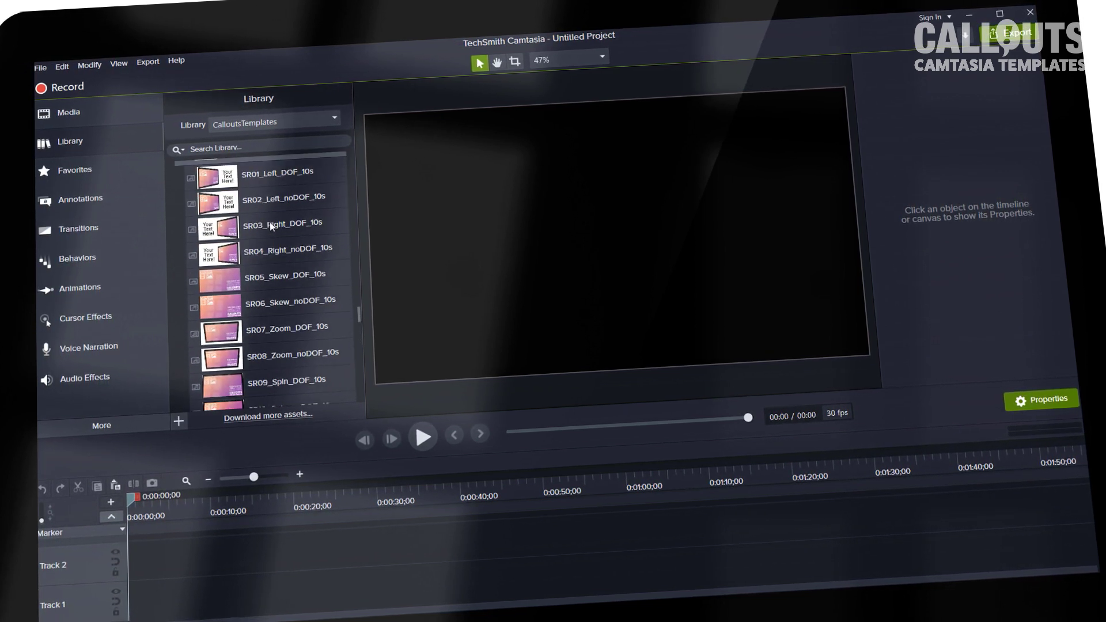
scroll(270, 225, up, 1)
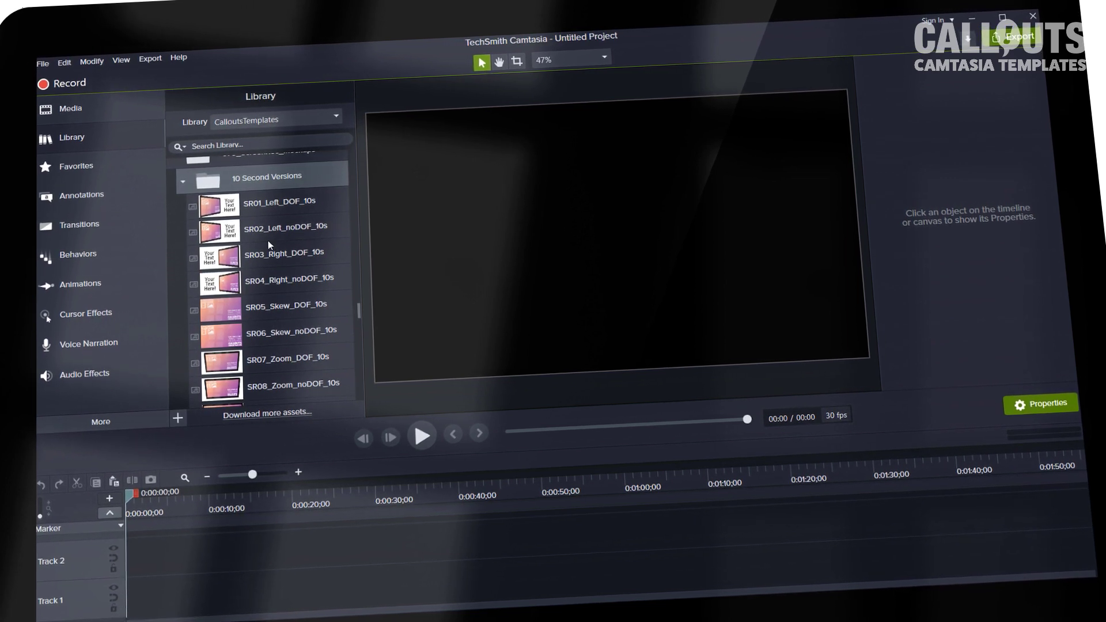
scroll(268, 303, down, 4)
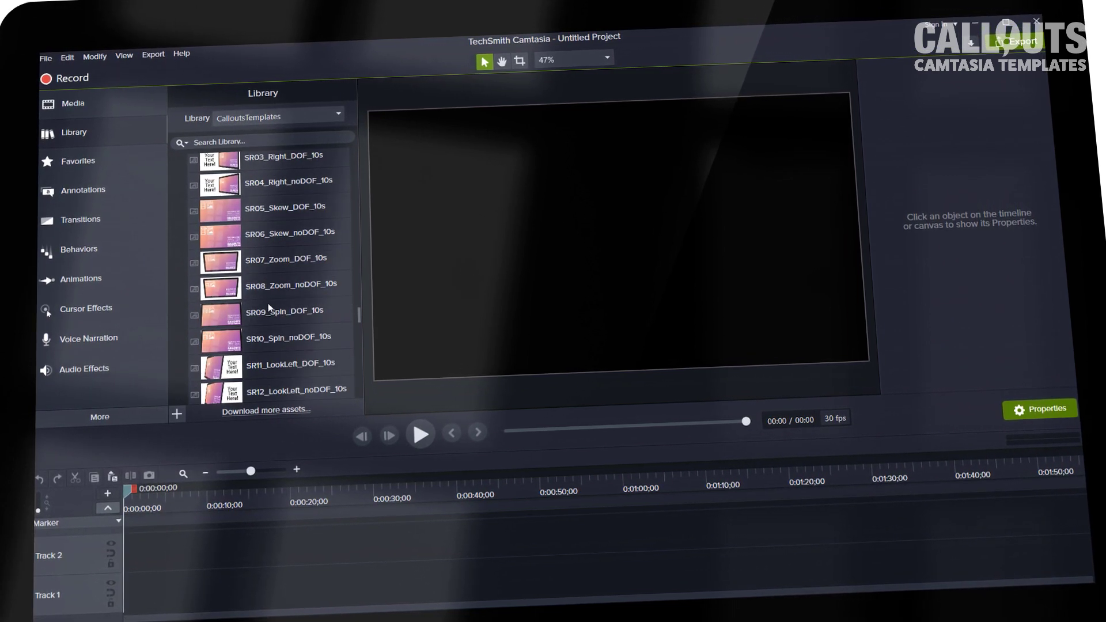
scroll(268, 294, down, 1)
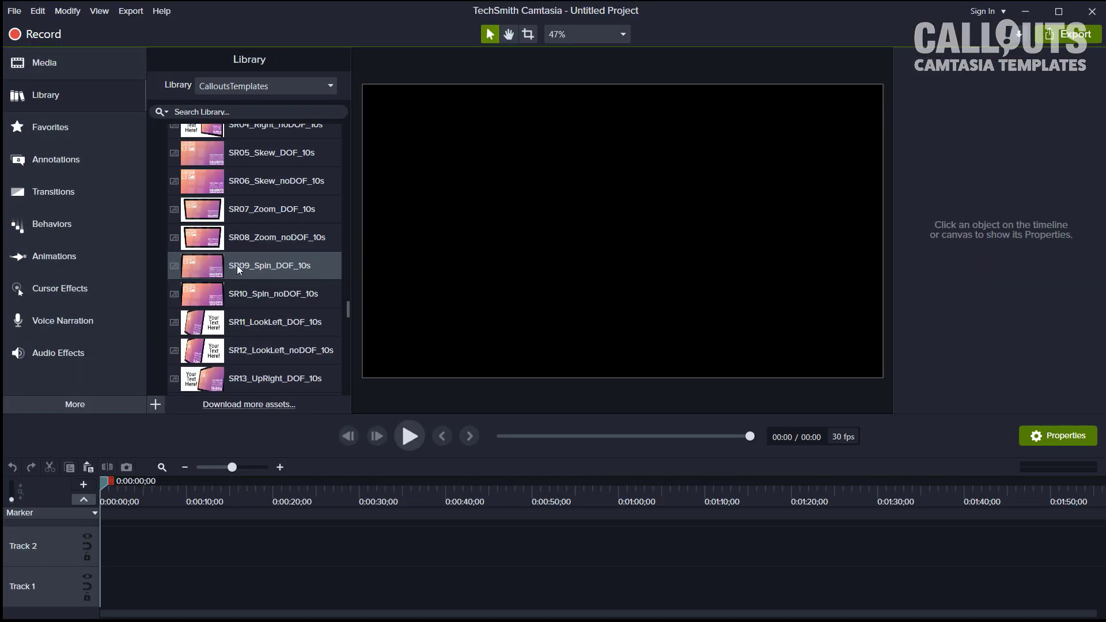
Drag the SR09_Spin_DOF_10s template from the Library onto Track 1
drag(207, 265, 182, 535)
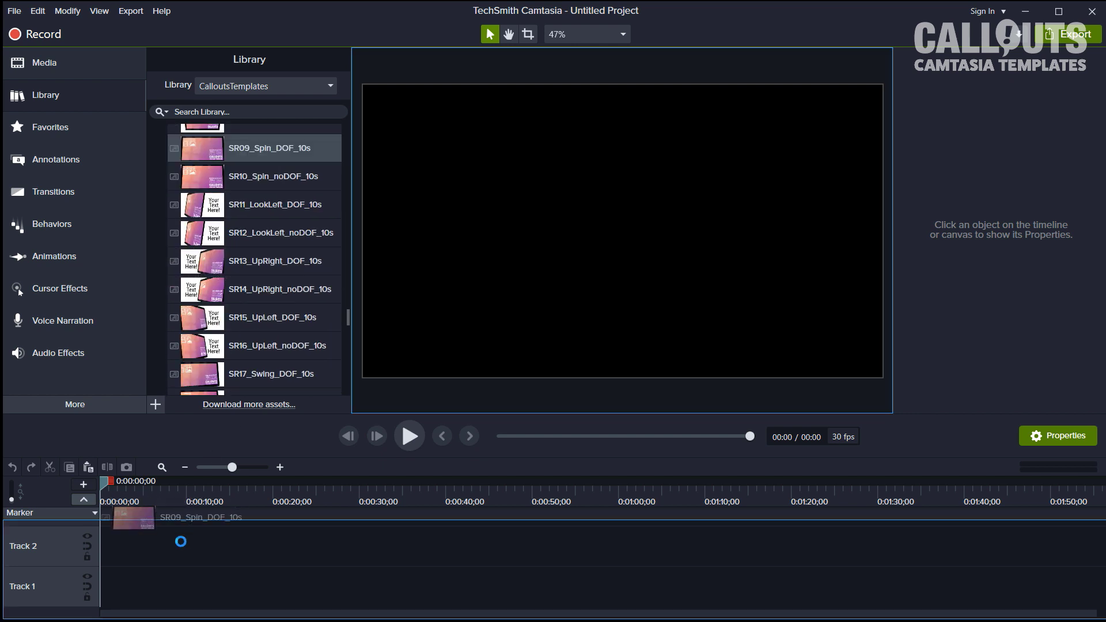
drag(223, 589, 197, 589)
scroll(239, 224, up, 2)
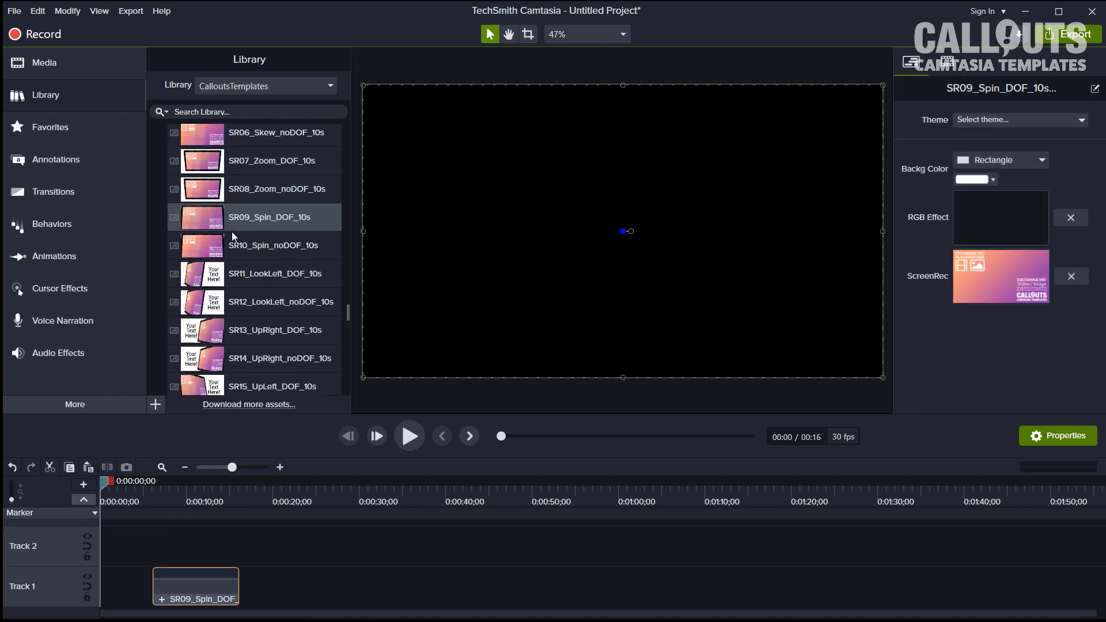
Preview the SR09_Spin_DOF_10s and SR10_Spin_noDOF_10s templates
double_click(201, 223)
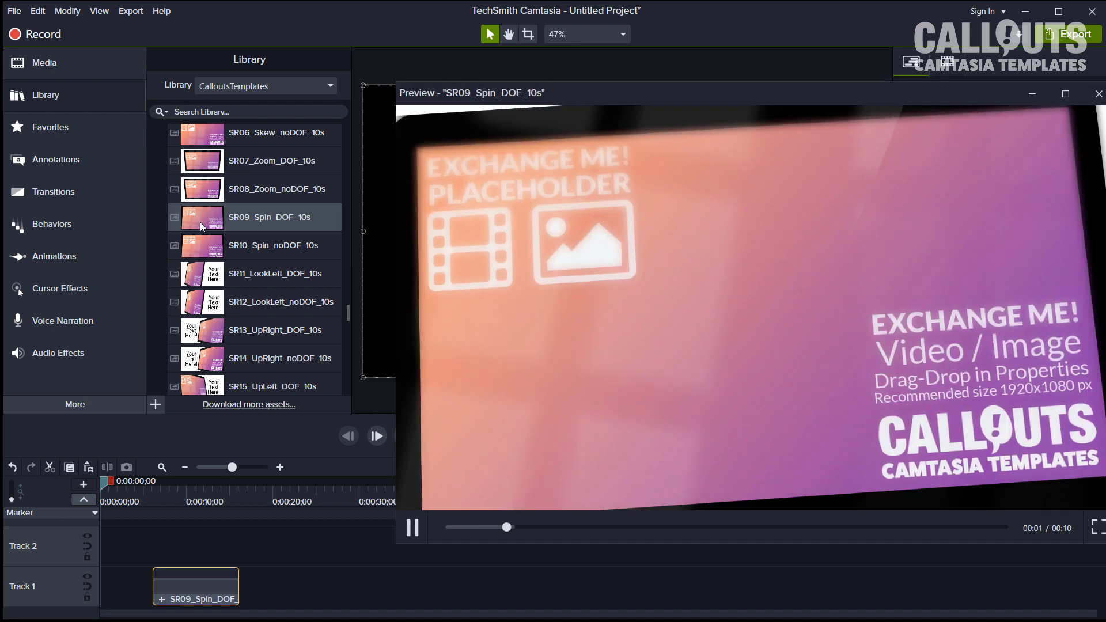
drag(585, 87, 520, 88)
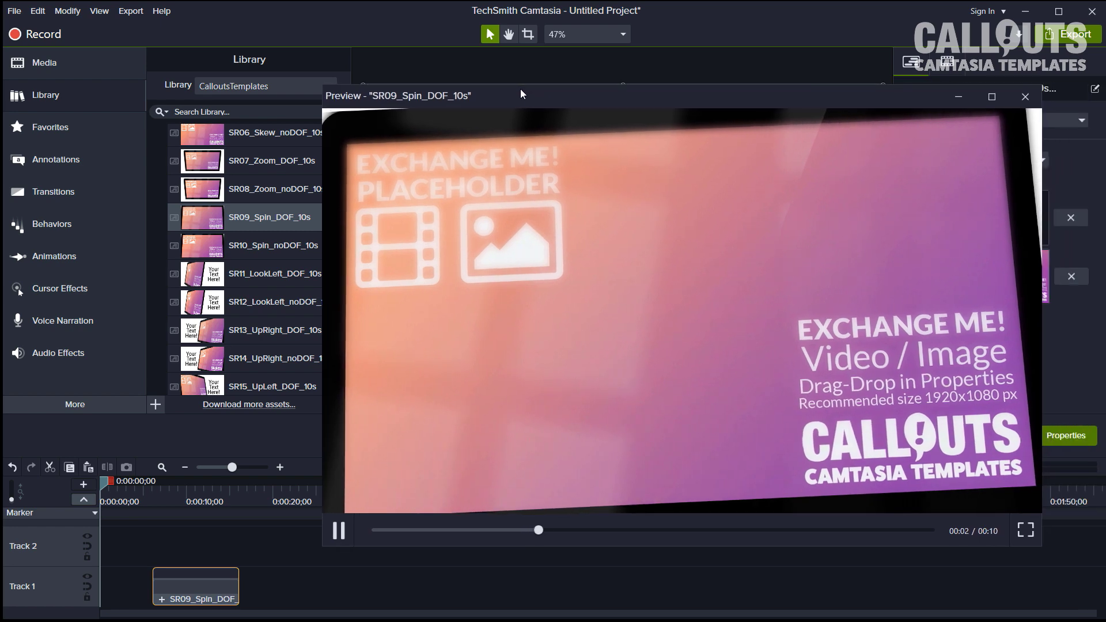
click(1024, 97)
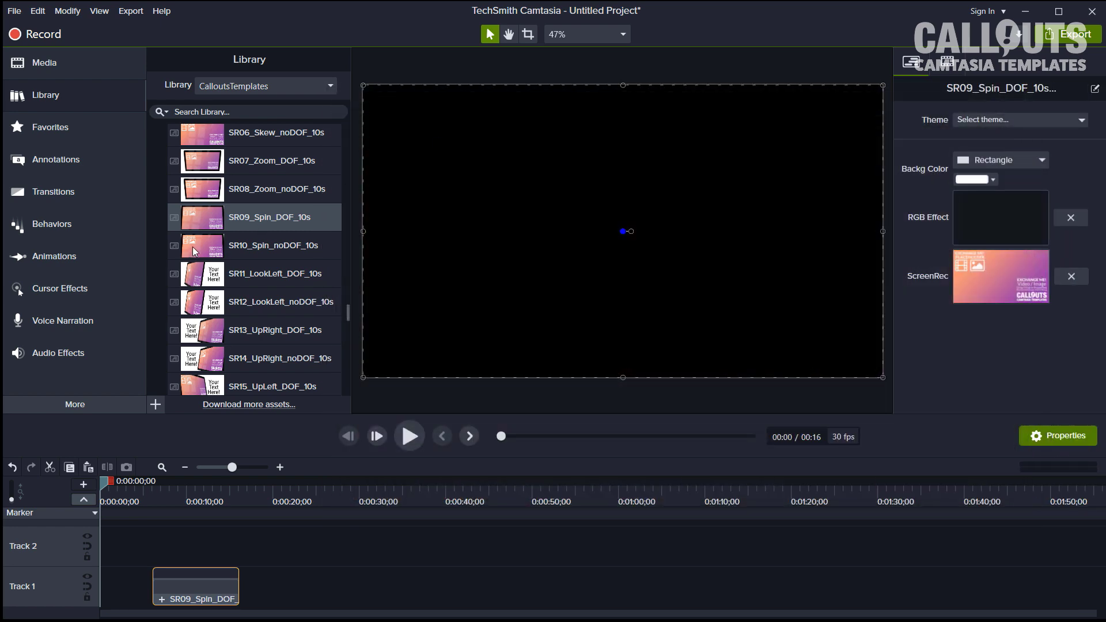
double_click(191, 248)
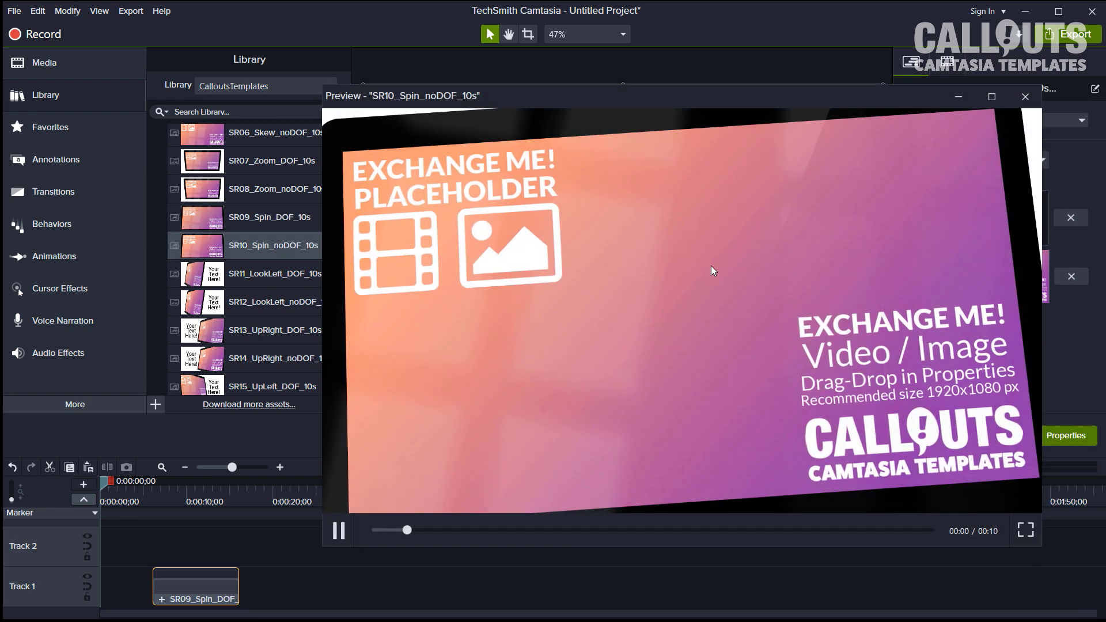
click(1026, 96)
Slide the SR09 clip to 0:00 on Track 1 and preview SR11_LookLeft_DOF_10s
drag(181, 587, 128, 585)
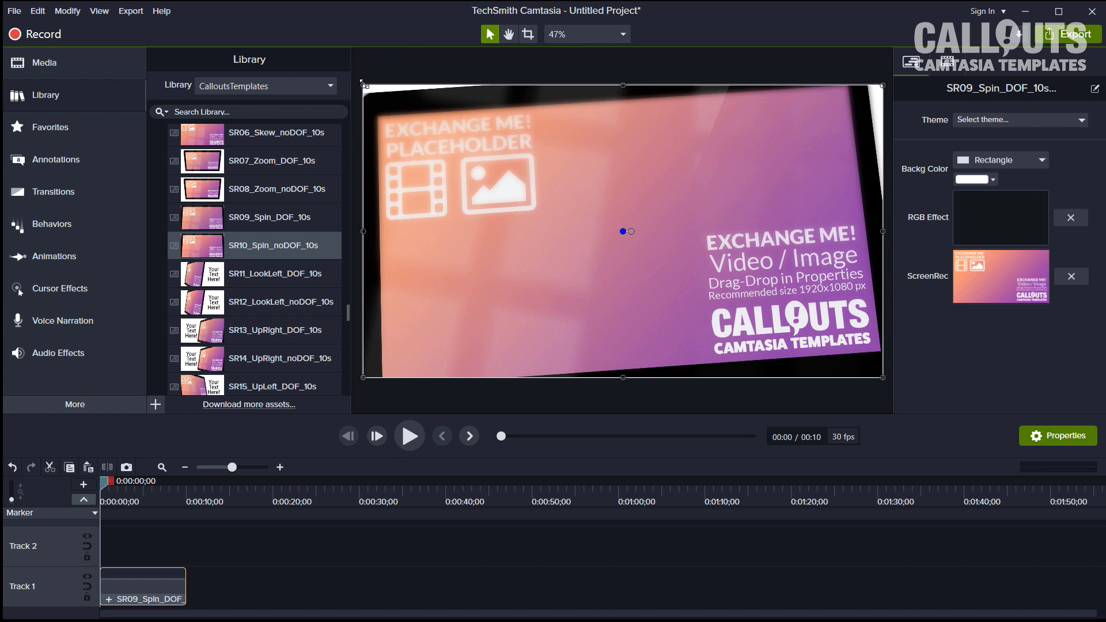
drag(205, 277, 878, 233)
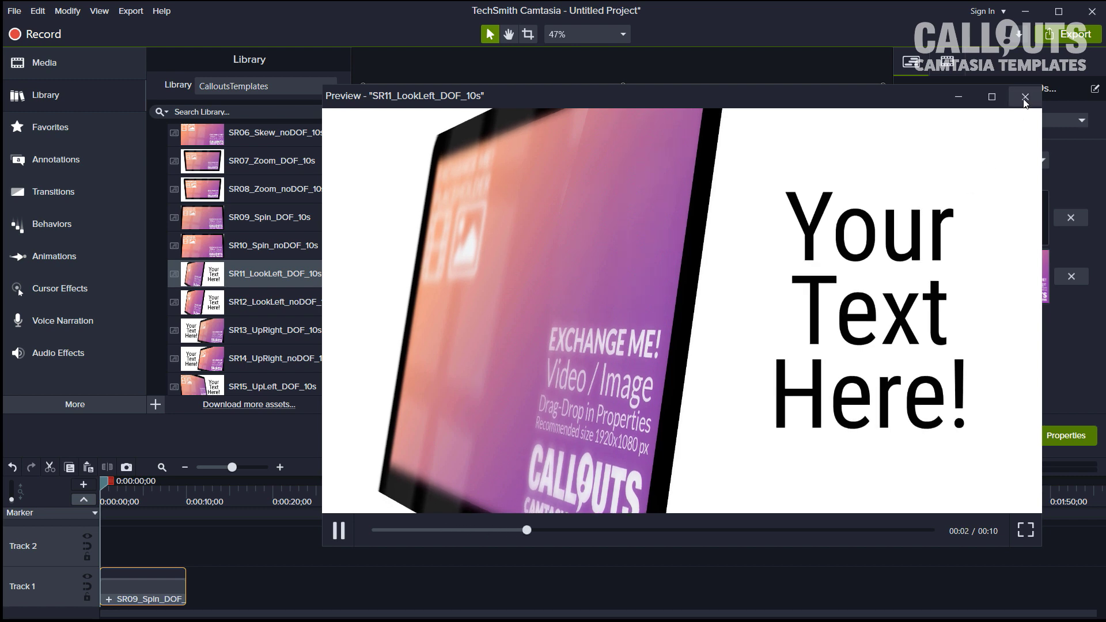
click(1025, 98)
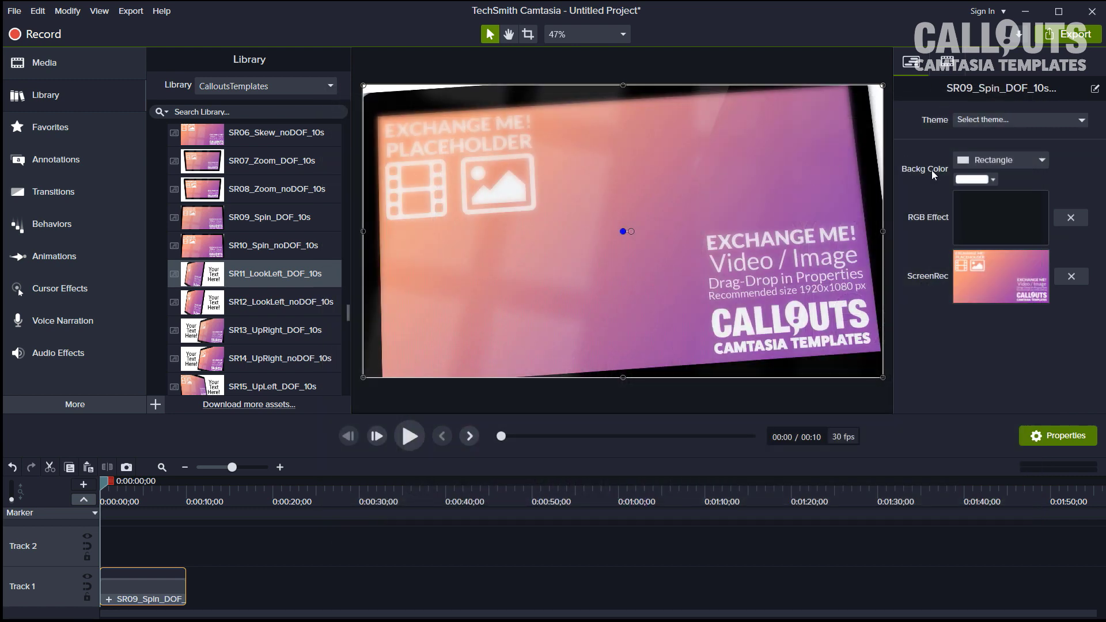
click(993, 179)
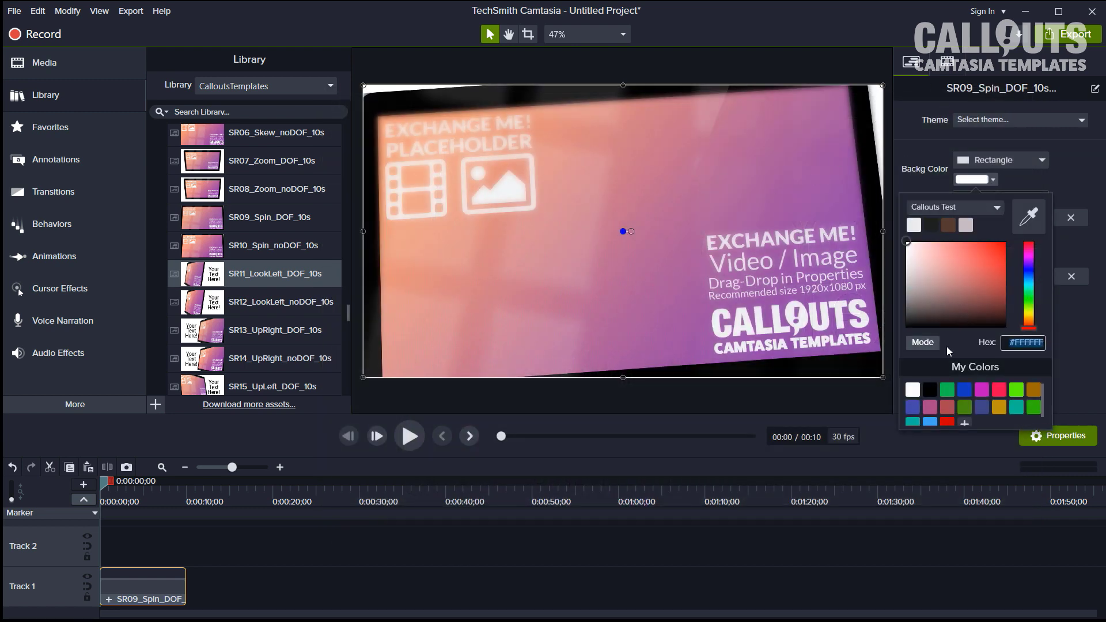
click(1000, 391)
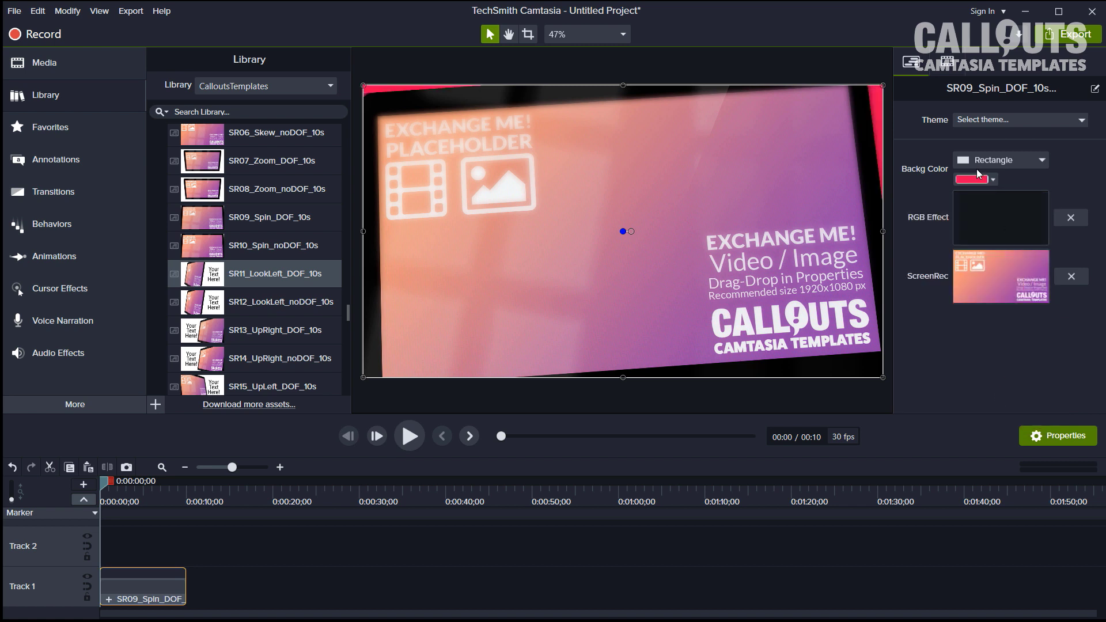
click(997, 182)
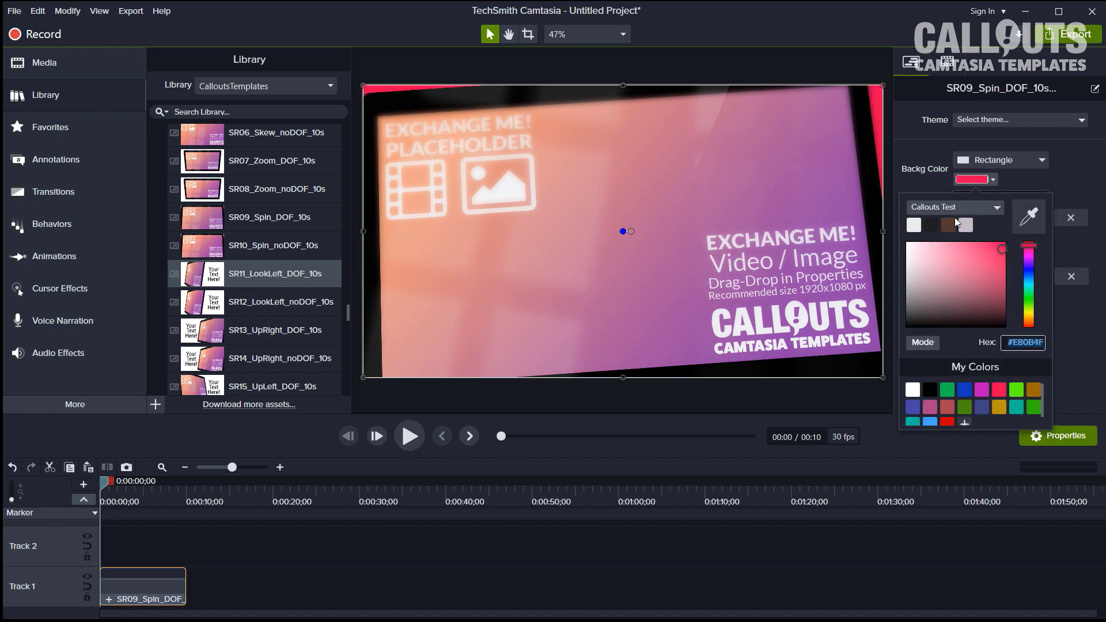
click(919, 389)
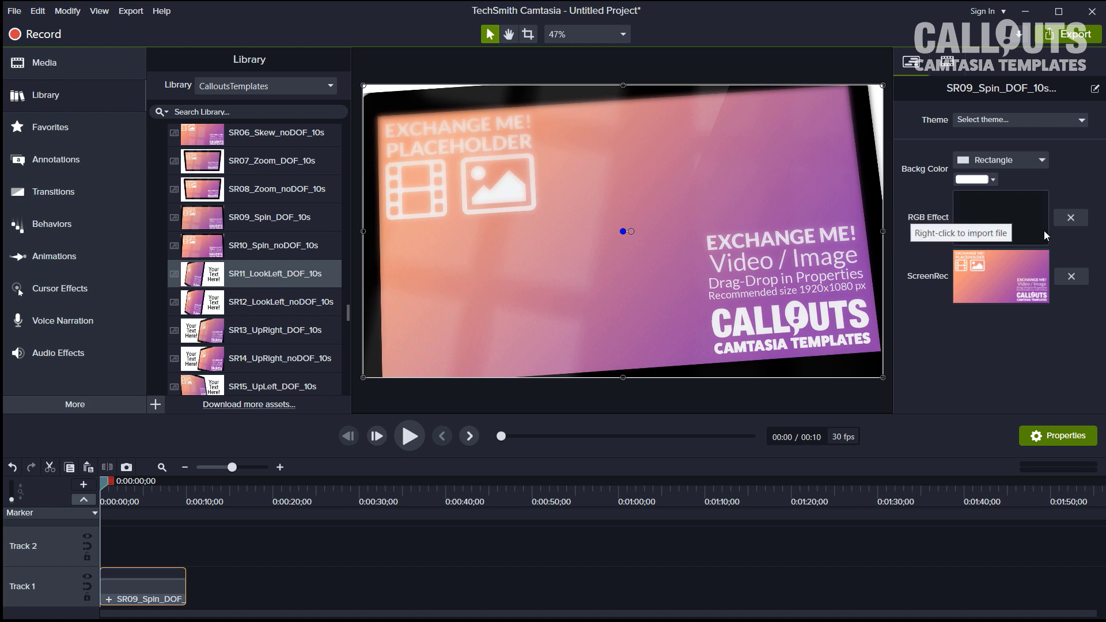
Remove the media from the RGB Effect placeholder in the clip Properties
click(1070, 219)
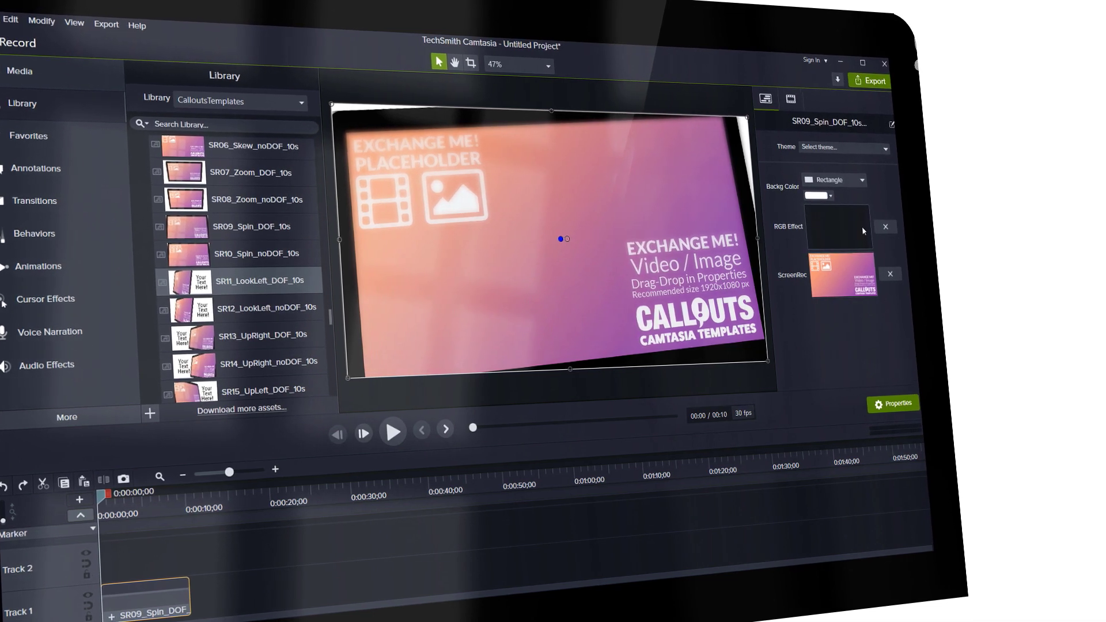
click(887, 228)
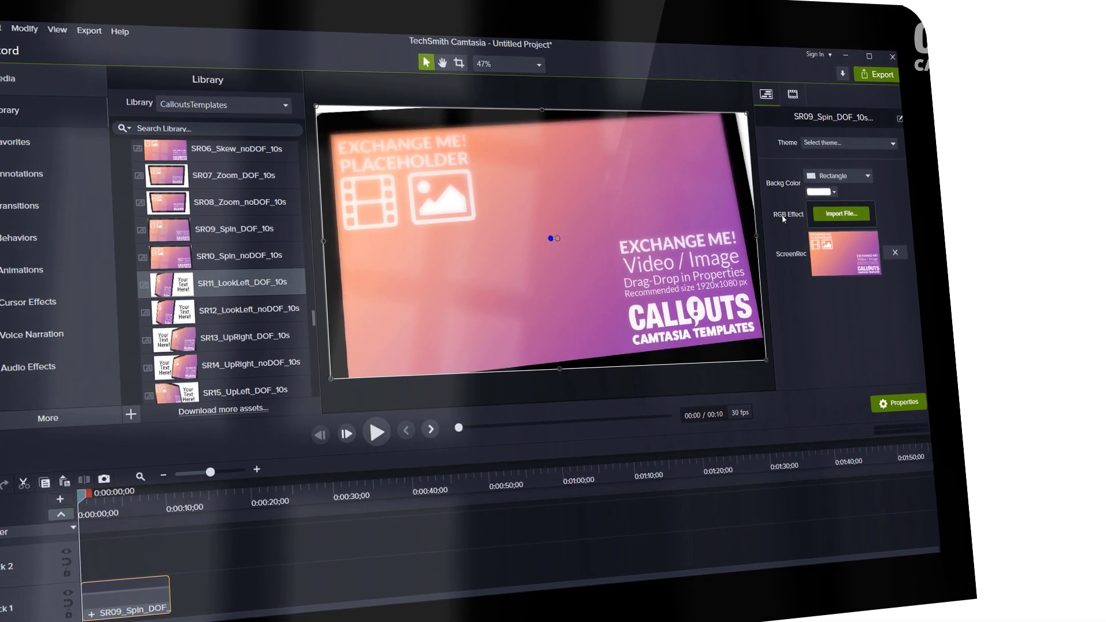